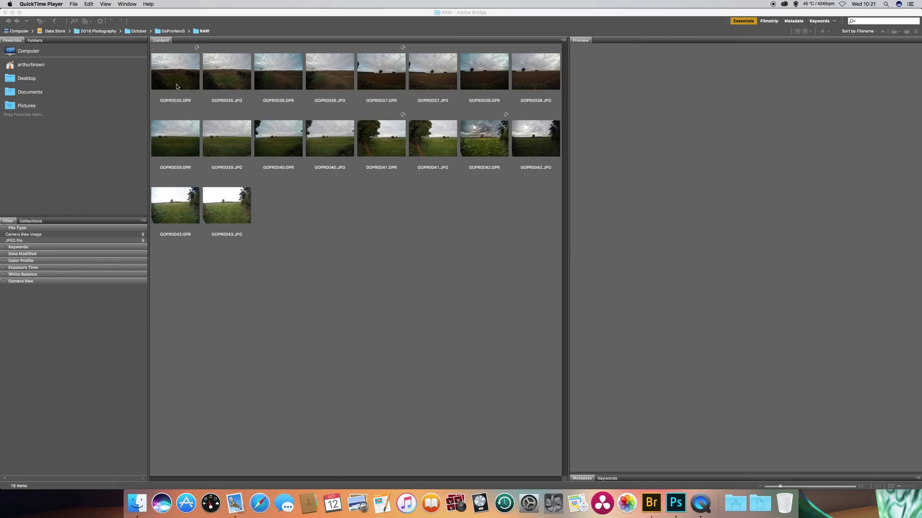
Step: Bring Adobe Bridge to the front, showing the RAW folder's GoPro GPR and JPG thumbnails
click(176, 76)
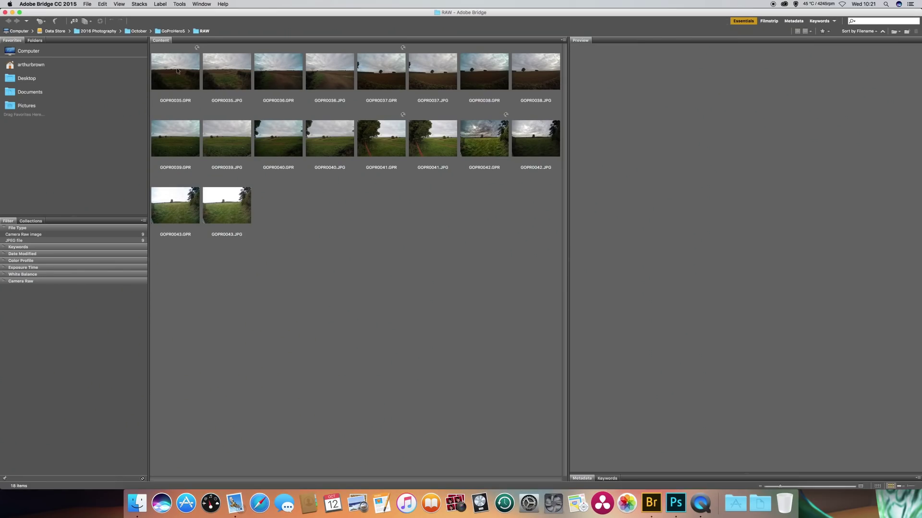
Step: Open GOPR0035.GPR in Camera Raw, increase contrast and pull the highlights down further
right_click(180, 67)
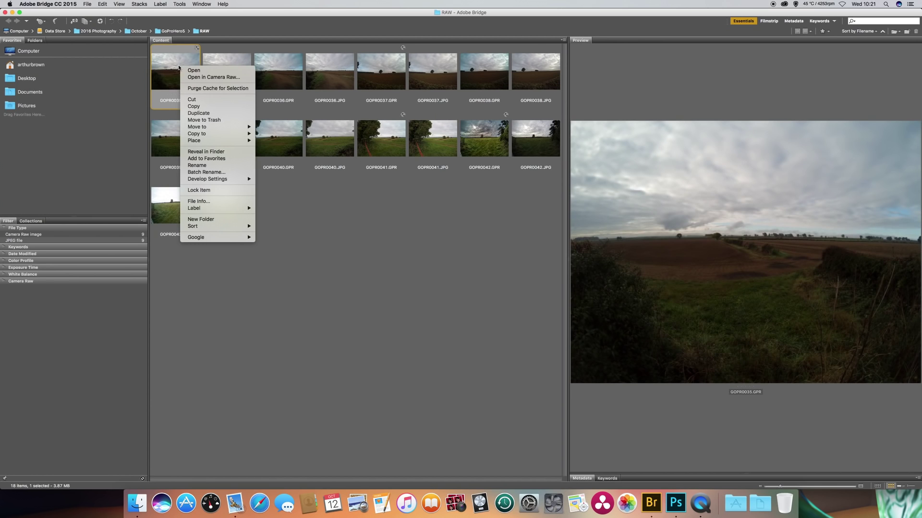
click(197, 77)
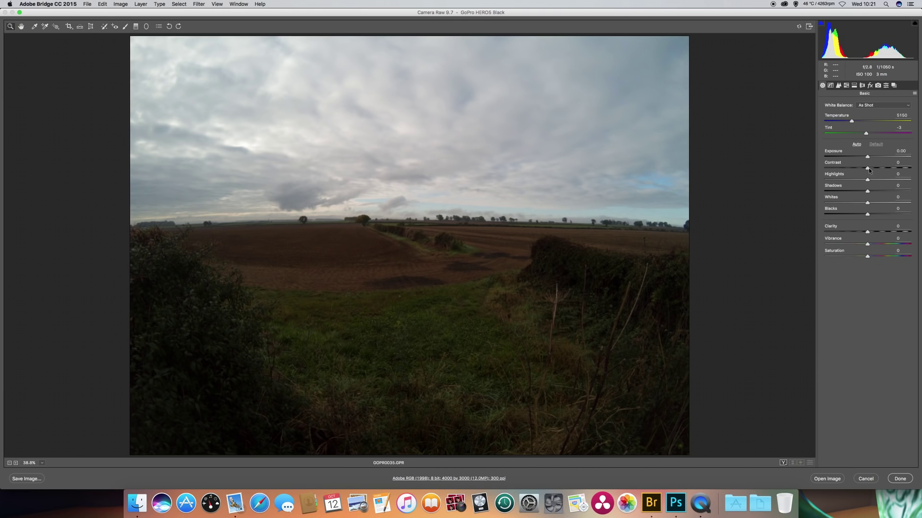
drag(868, 170, 920, 191)
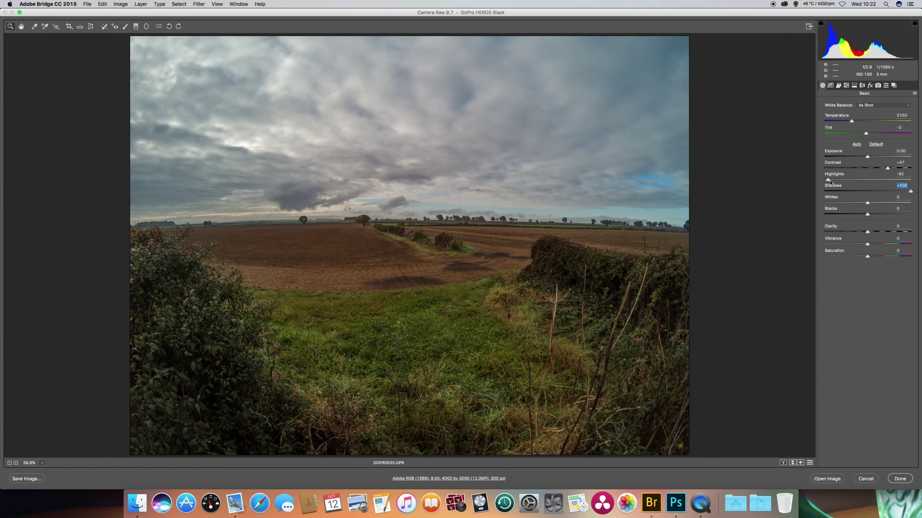
drag(828, 180, 827, 182)
Step: Push clarity high to crisp the clouds, brighten exposure slightly, and open the photo in Photoshop
mouse_move(867, 232)
mouse_down()
mouse_move(897, 233)
mouse_move(876, 245)
mouse_up()
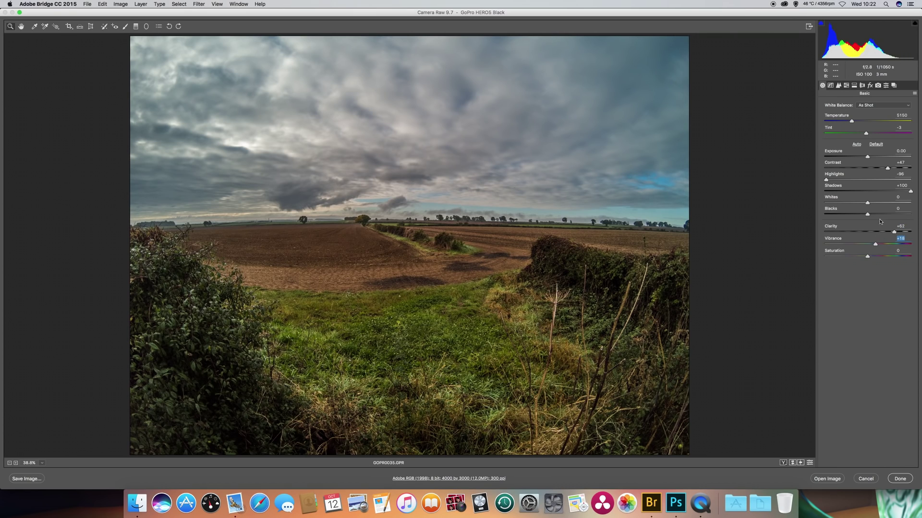
mouse_move(893, 232)
mouse_down()
mouse_move(905, 234)
mouse_move(897, 233)
mouse_up()
drag(867, 158, 868, 158)
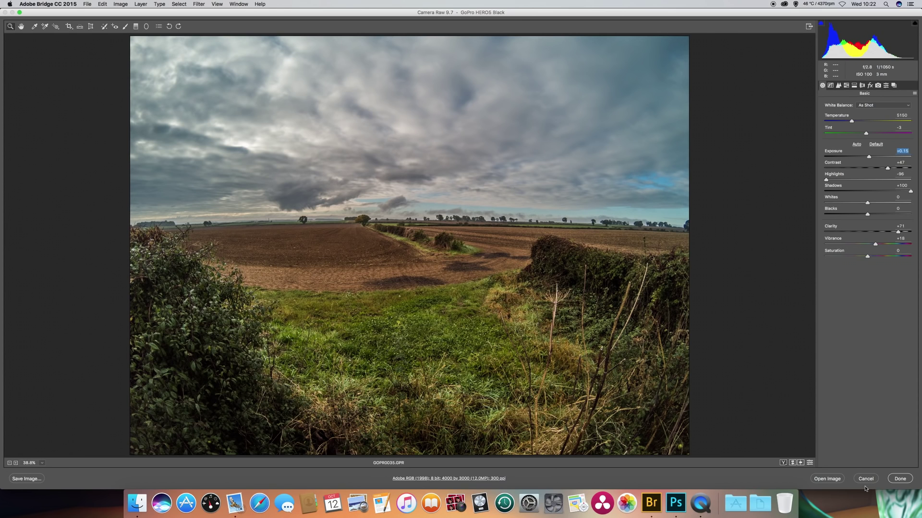
click(828, 479)
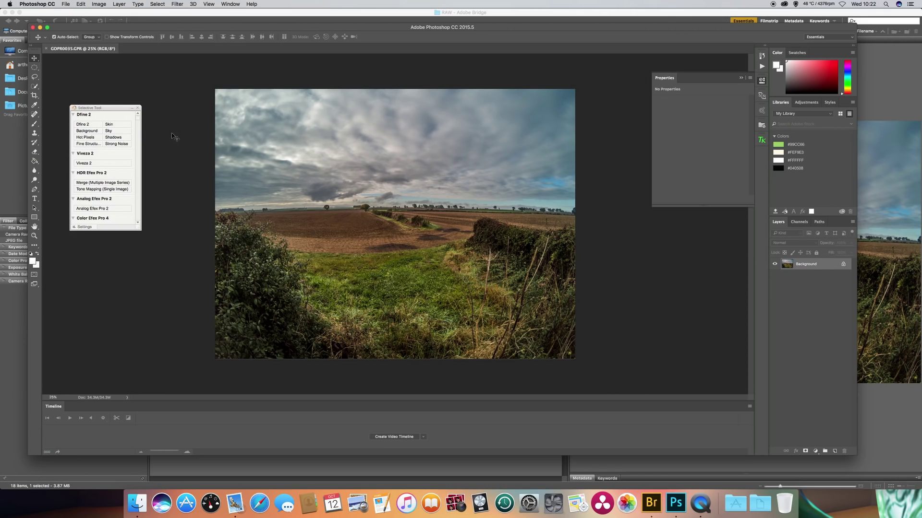
Step: Zoom GOPR0035 to 100% and scroll right to check the field and hedge detail
key(super+equal)
key(super+equal)
key(super+equal)
key(super+equal)
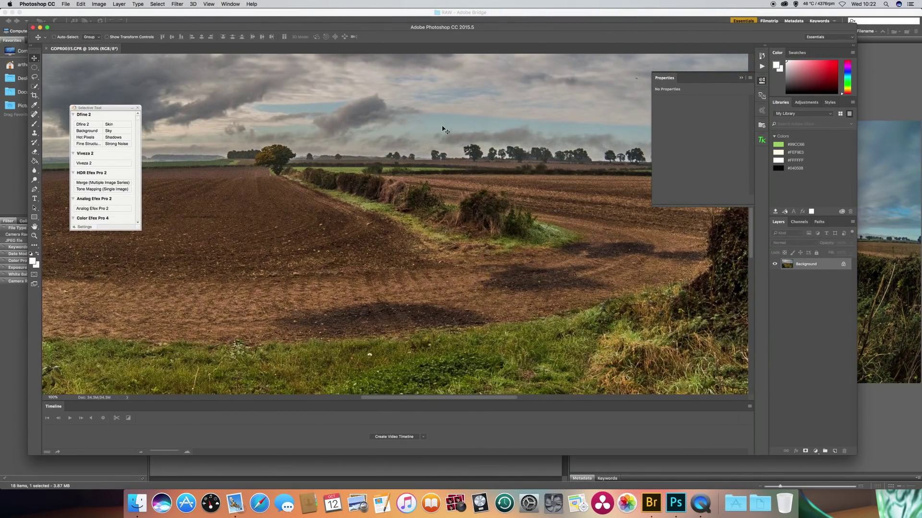
drag(490, 398, 538, 398)
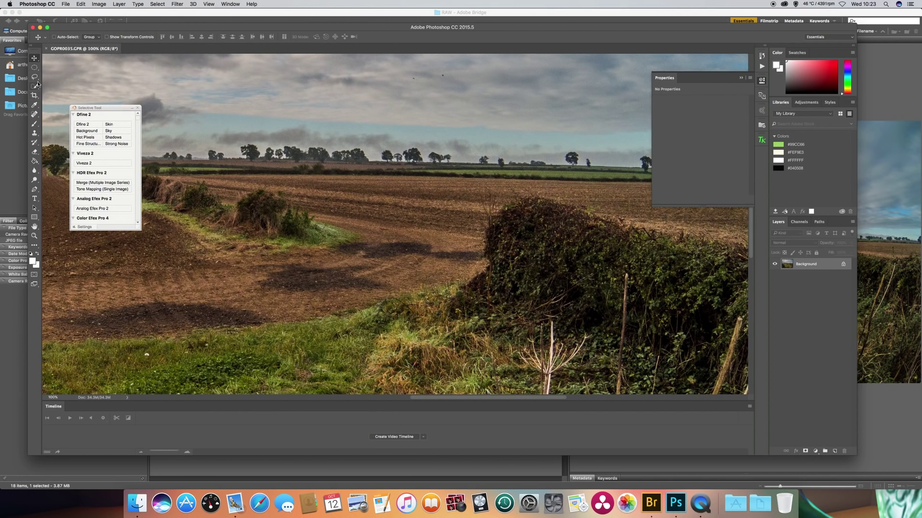
click(34, 68)
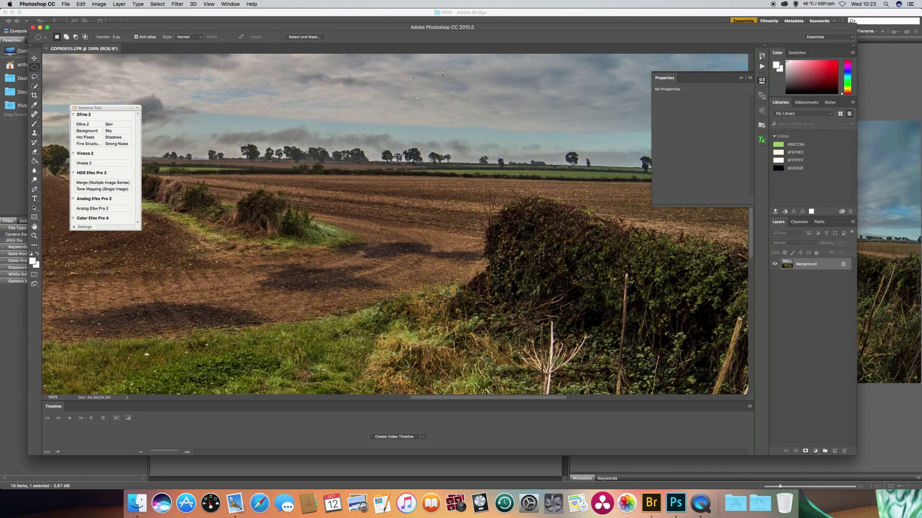
Step: Select a small dark speck in the sky and remove it with a Content-Aware fill
click(412, 77)
click(82, 4)
click(87, 112)
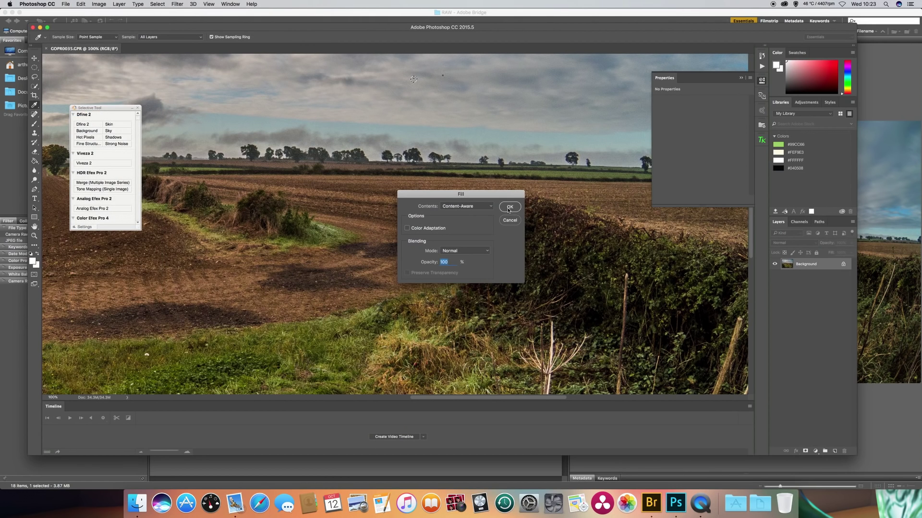
key(Return)
Step: Select a second sky speck and patch it with another Content-Aware fill
drag(415, 80, 443, 76)
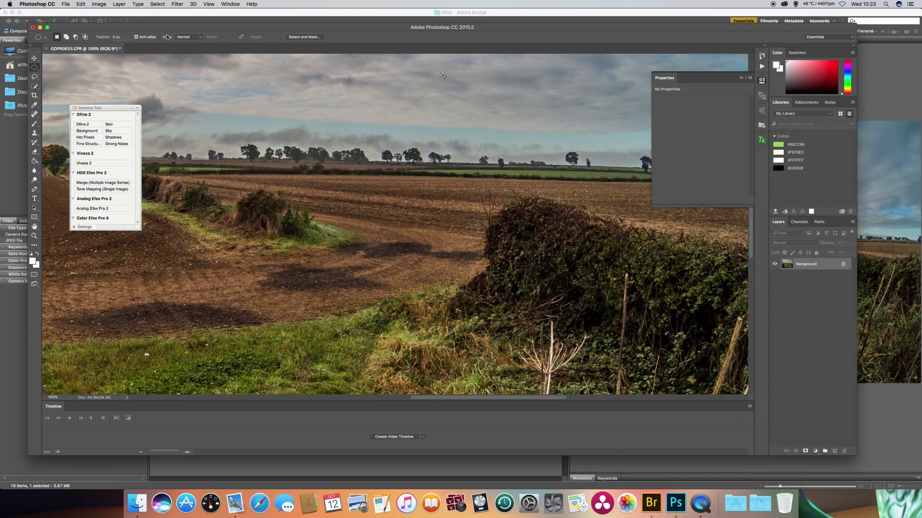
click(80, 5)
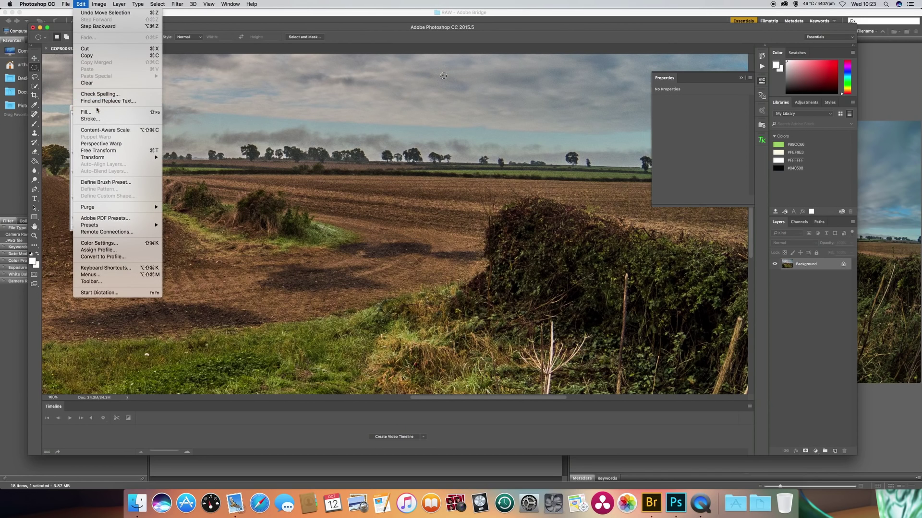
click(97, 113)
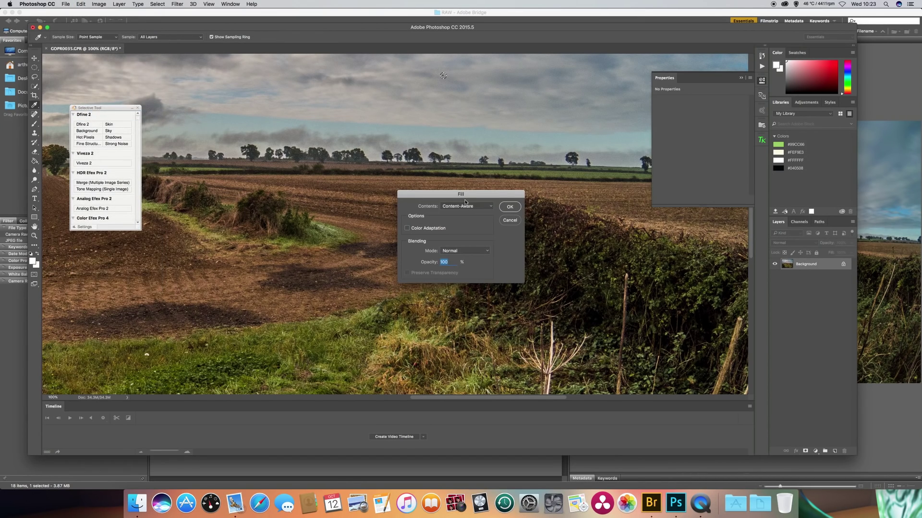
click(509, 208)
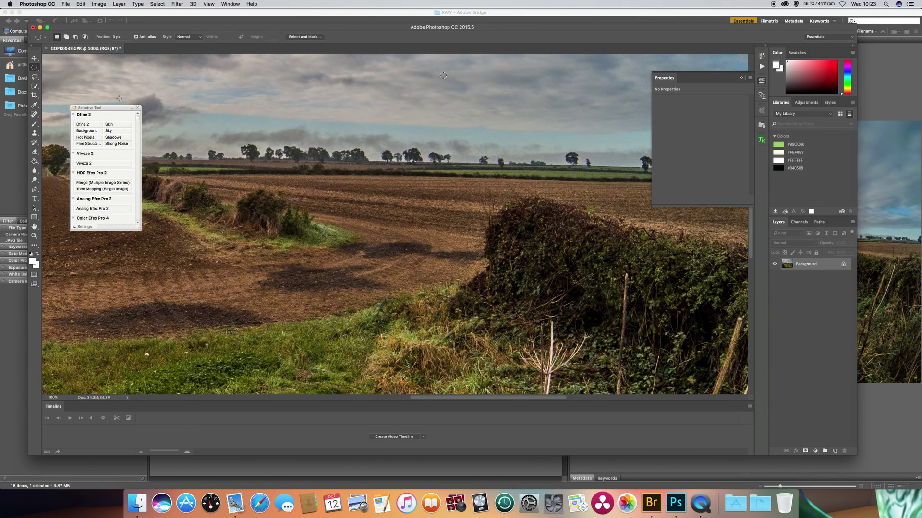
click(34, 58)
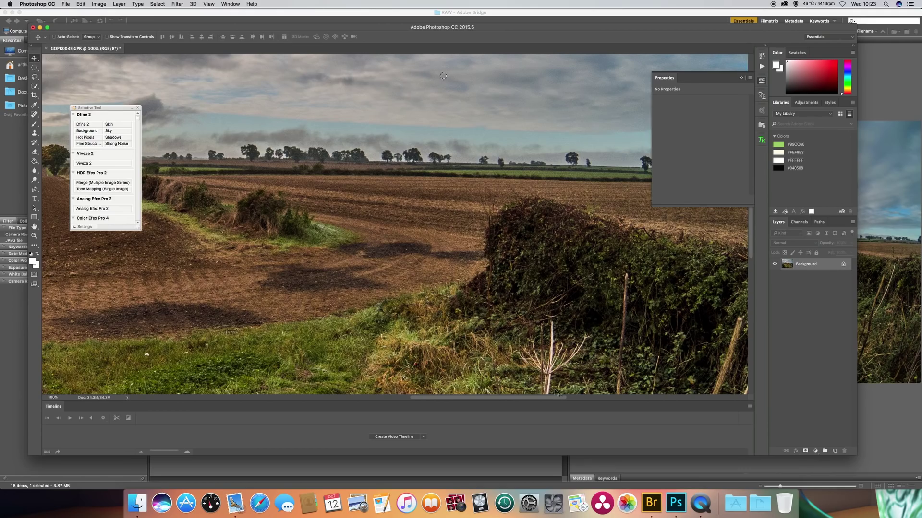
Step: Pan across the hedge and grass edges at full size, then zoom out to 25%
drag(557, 397, 625, 401)
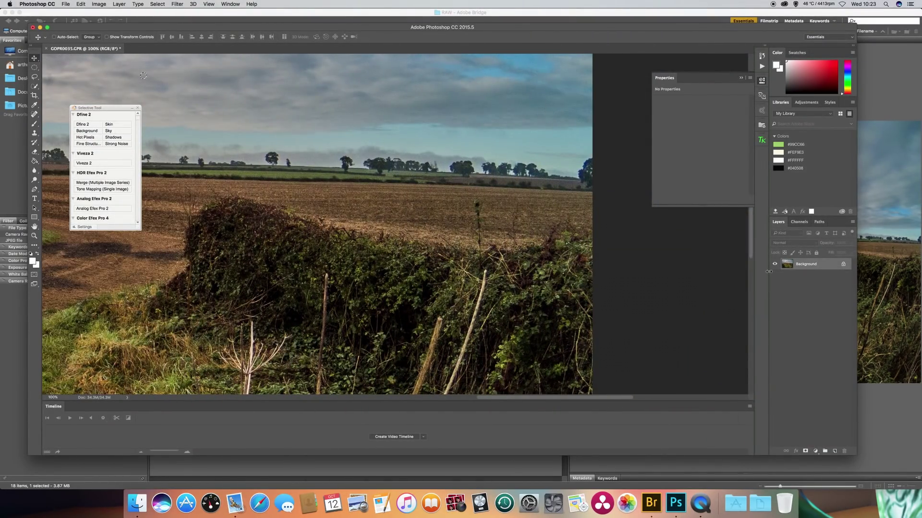
drag(752, 253, 752, 344)
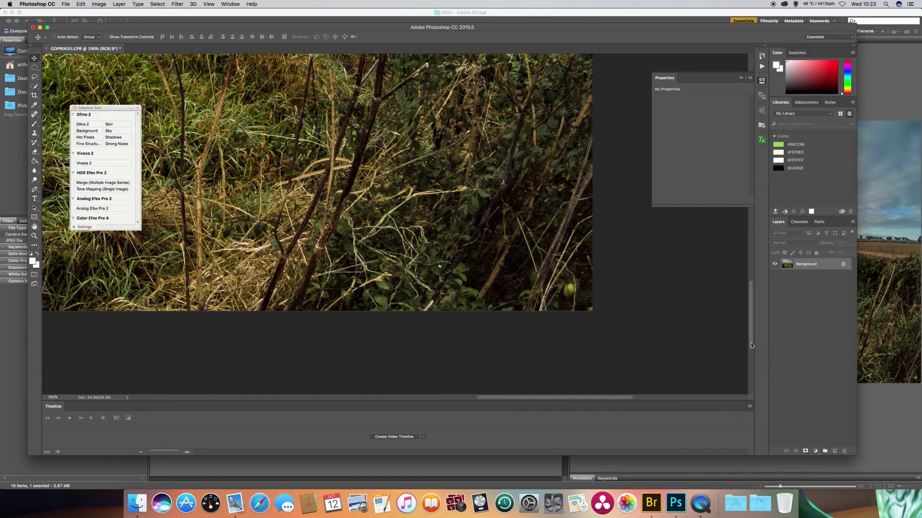
drag(750, 342, 740, 265)
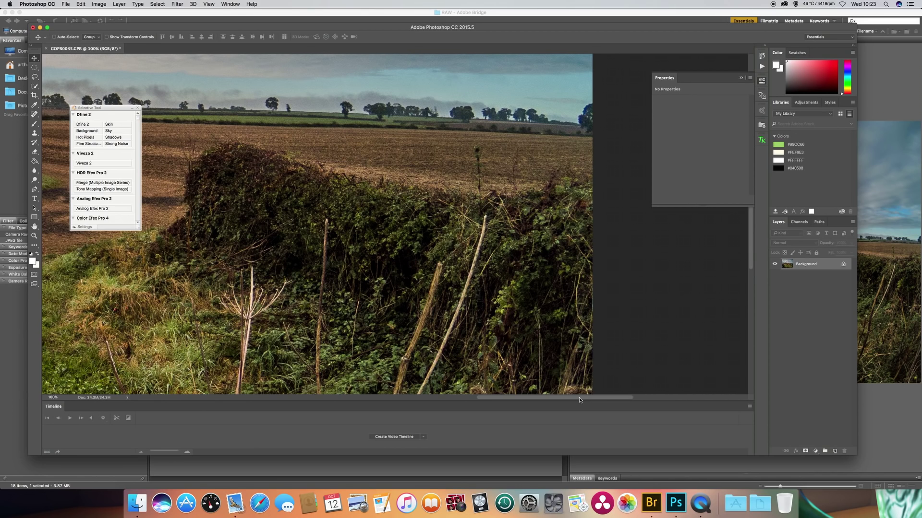
drag(579, 400, 484, 399)
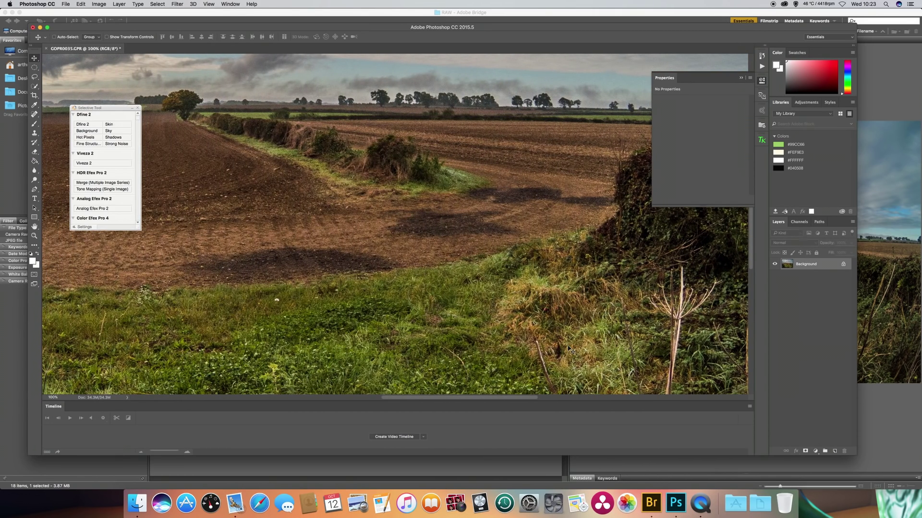
key(super+minus)
key(super+minus)
key(super+minus)
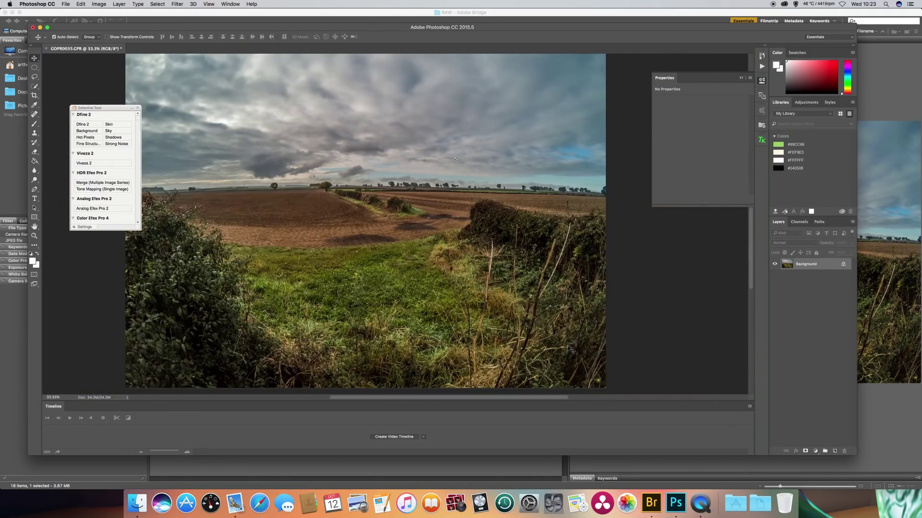
key(super+minus)
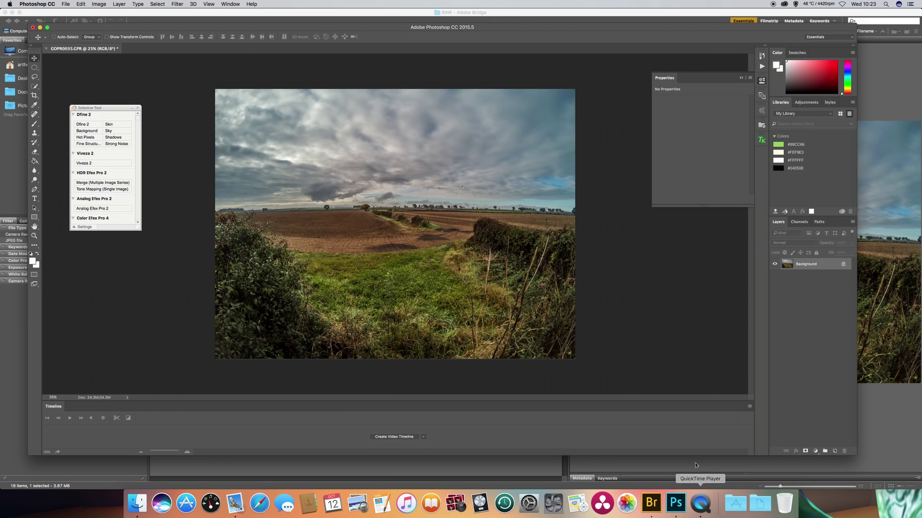
click(655, 509)
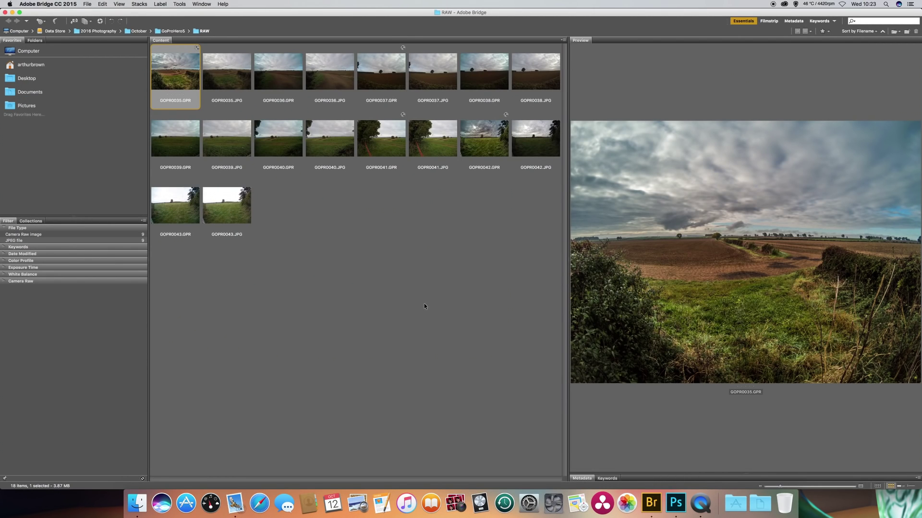
Step: Open GOPR0037.GPR from Bridge in Camera Raw
right_click(384, 80)
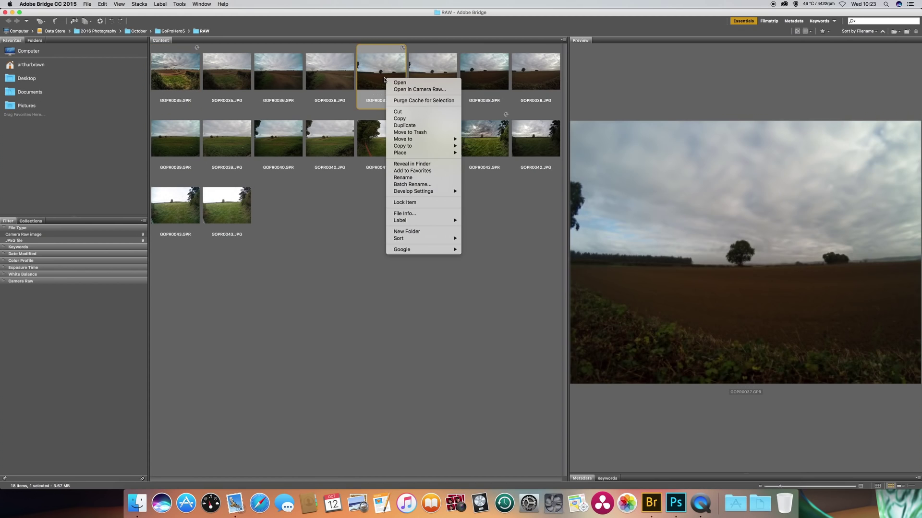
click(411, 90)
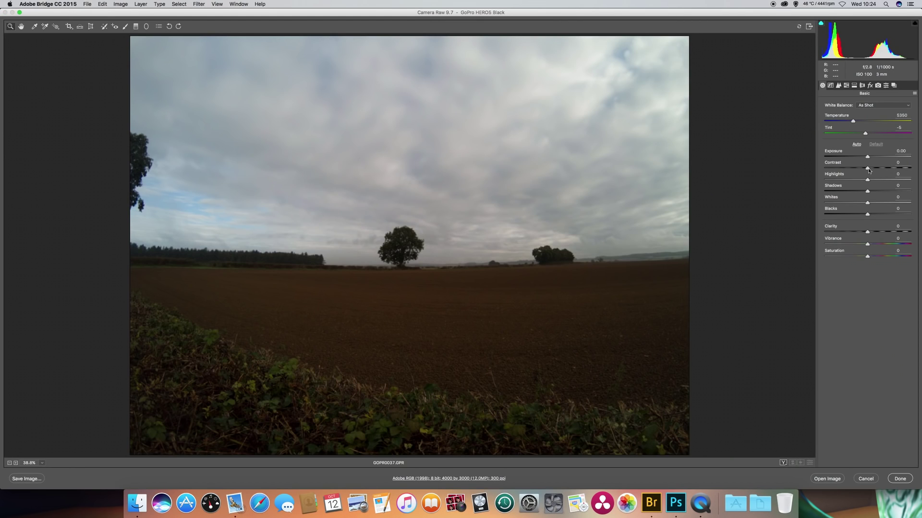
Step: Raise contrast, lift shadows to +93, brighten exposure slightly and add clarity to +66
drag(868, 168, 814, 182)
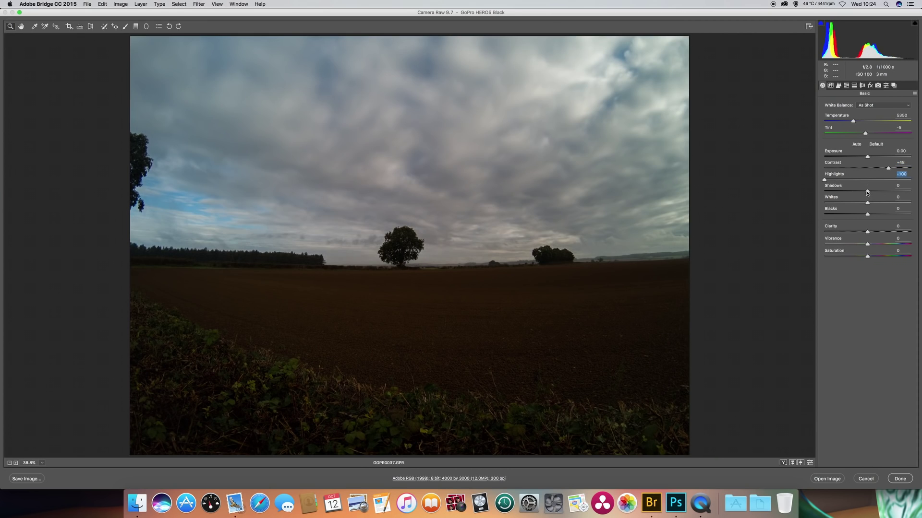
drag(867, 193, 911, 192)
drag(867, 157, 870, 158)
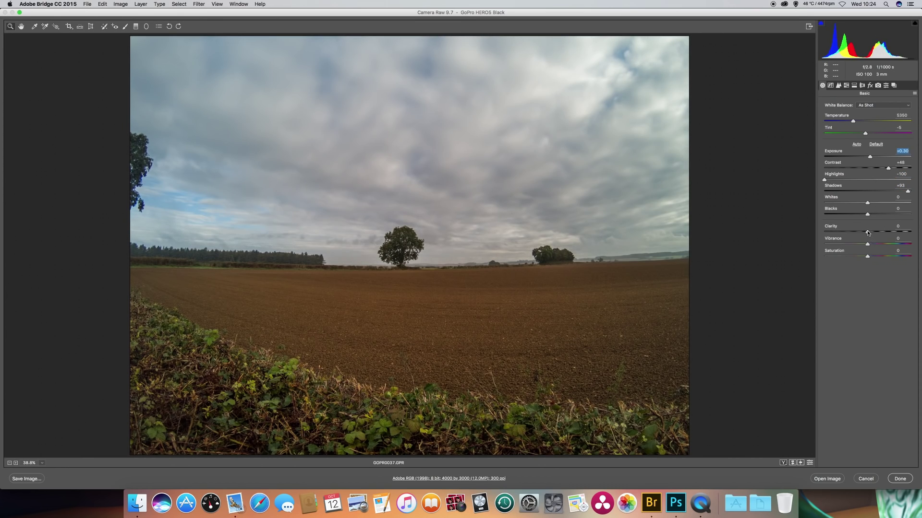
mouse_move(867, 232)
mouse_down()
mouse_move(897, 232)
mouse_move(880, 243)
mouse_up()
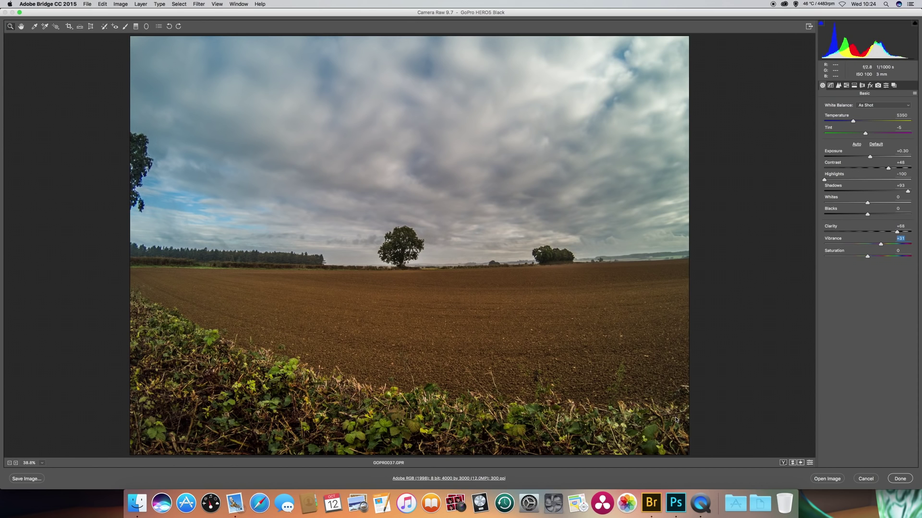
Step: Check GOPR0037 at 100%, fit it back in view, then open it in Photoshop
key(super+alt+0)
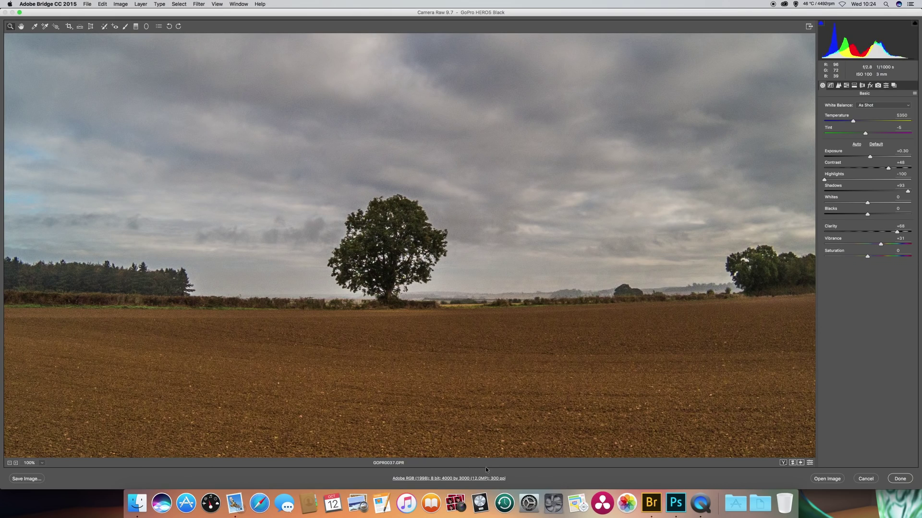
key(super+0)
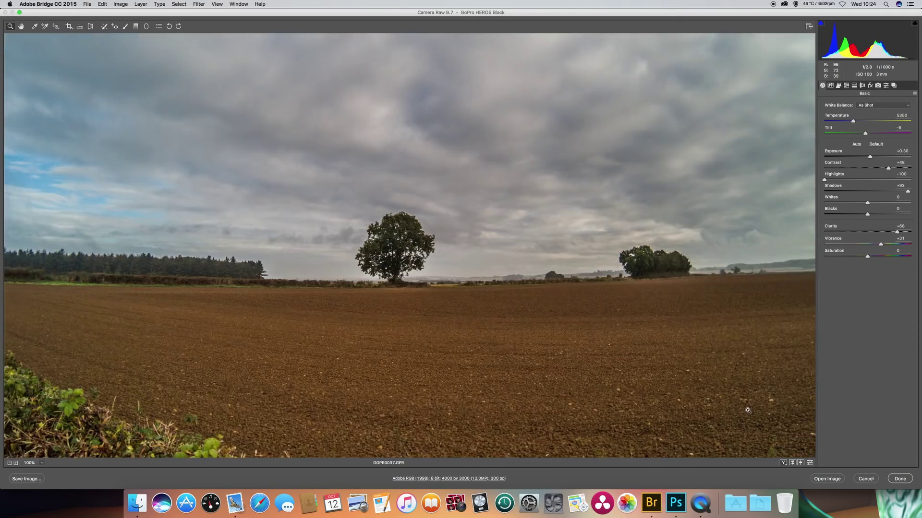
scroll(727, 395, up, 2)
scroll(725, 380, down, 3)
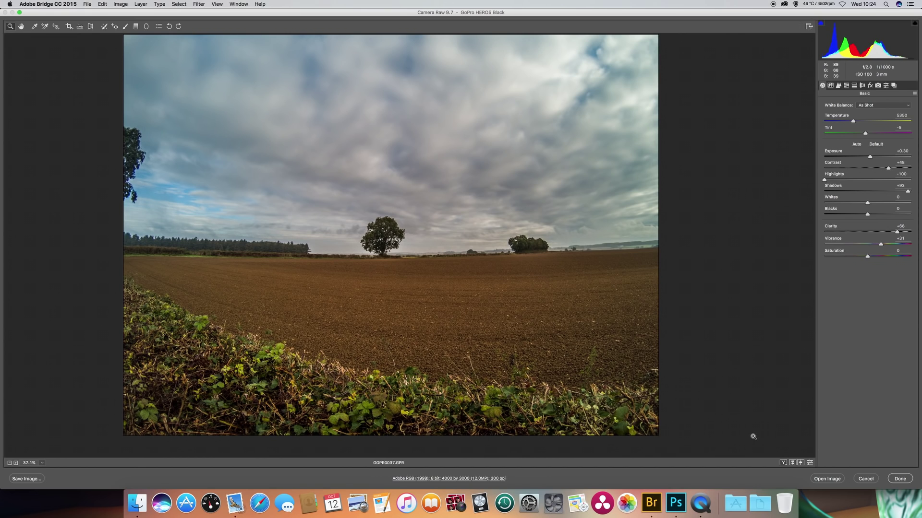
click(833, 479)
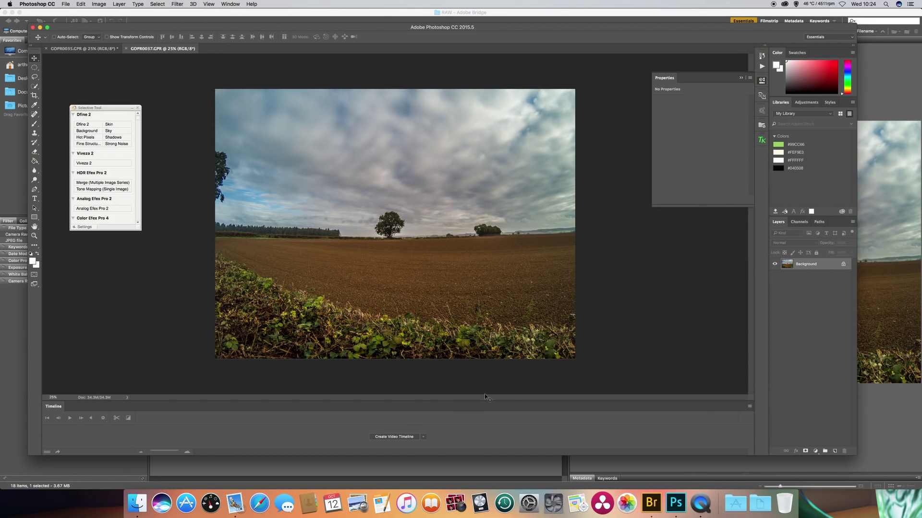
key(super+1)
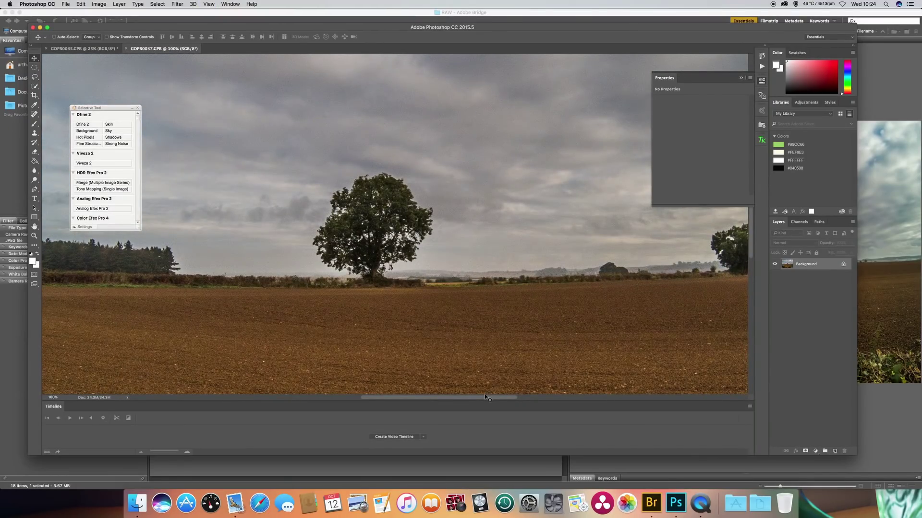
scroll(504, 402, right, 10)
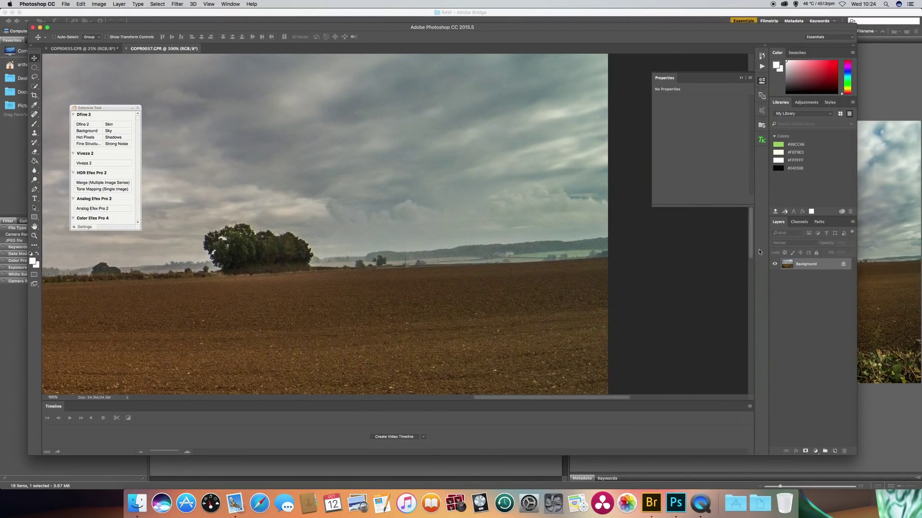
drag(750, 249, 753, 328)
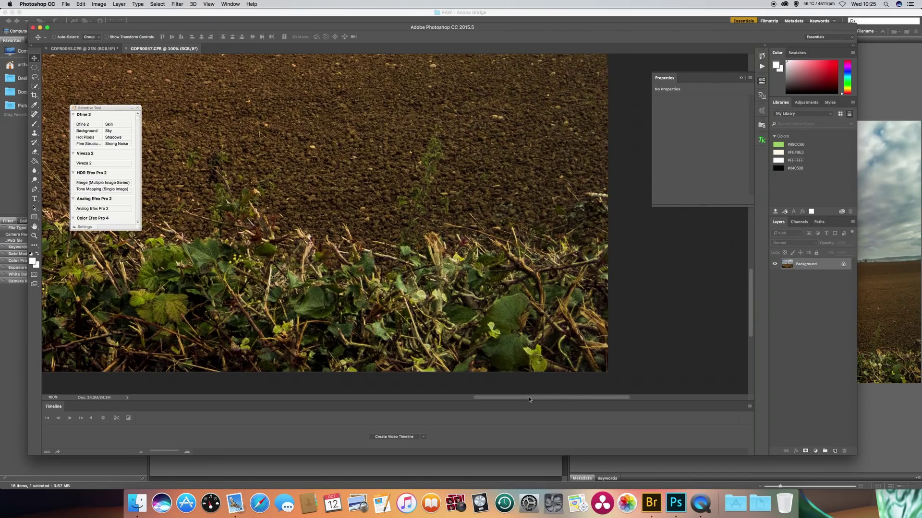
drag(529, 397, 310, 404)
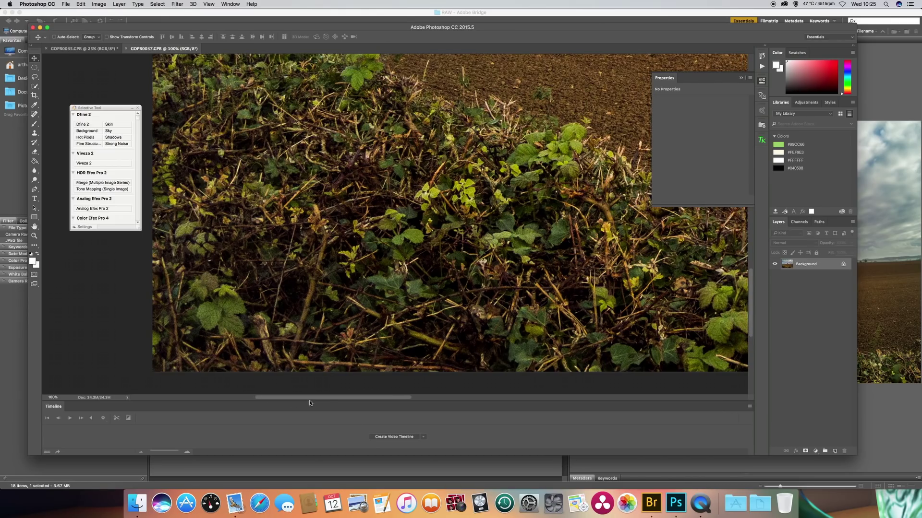
scroll(365, 389, right, 10)
scroll(364, 389, up, 5)
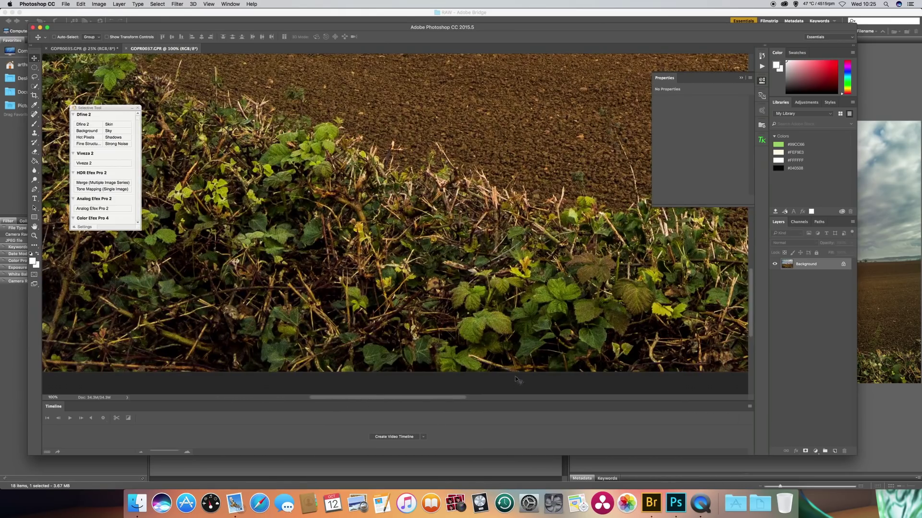
scroll(753, 234, up, 8)
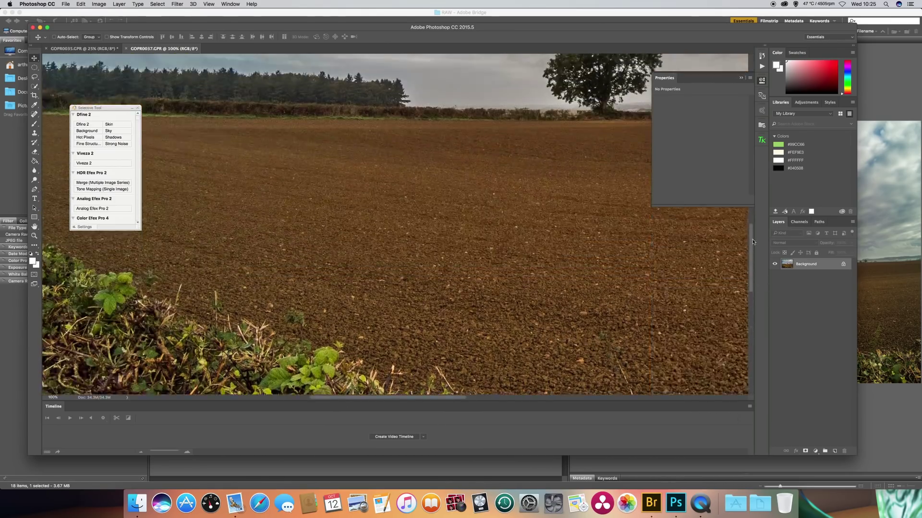
scroll(753, 234, up, 3)
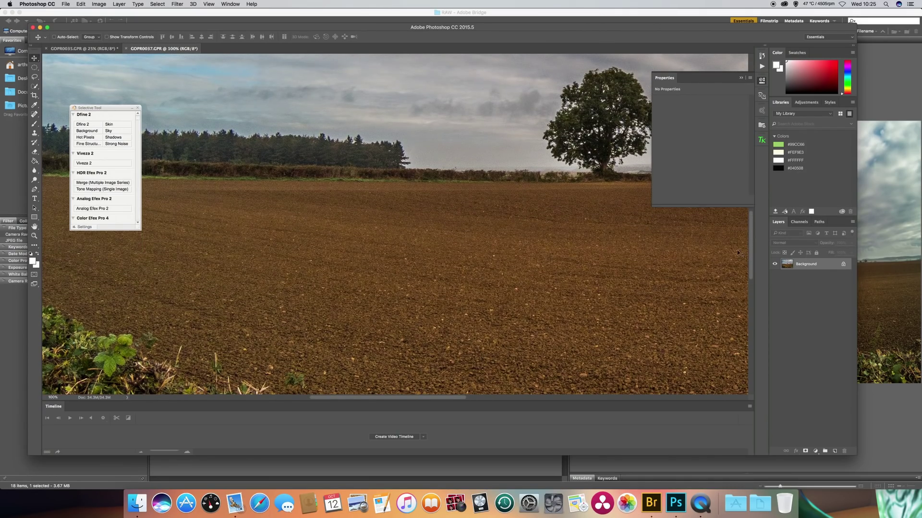
key(super+minus)
key(super+minus)
key(super+minus)
key(super+minus)
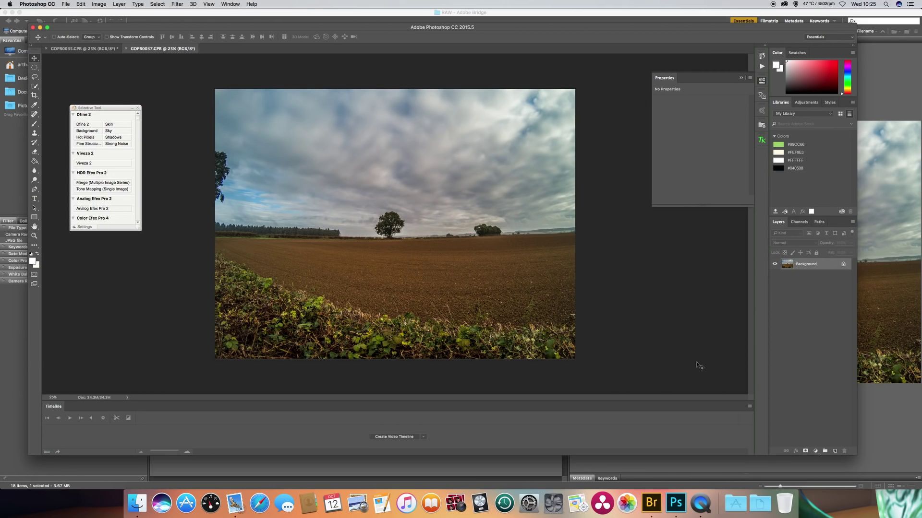
Step: From Bridge, open the windmill field photo GOPR0042.GPR in Camera Raw
click(651, 504)
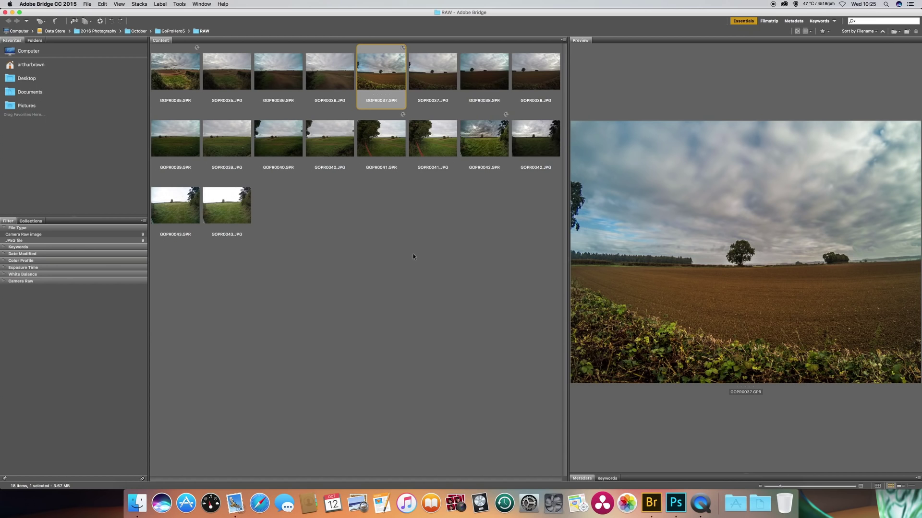
right_click(479, 136)
click(496, 148)
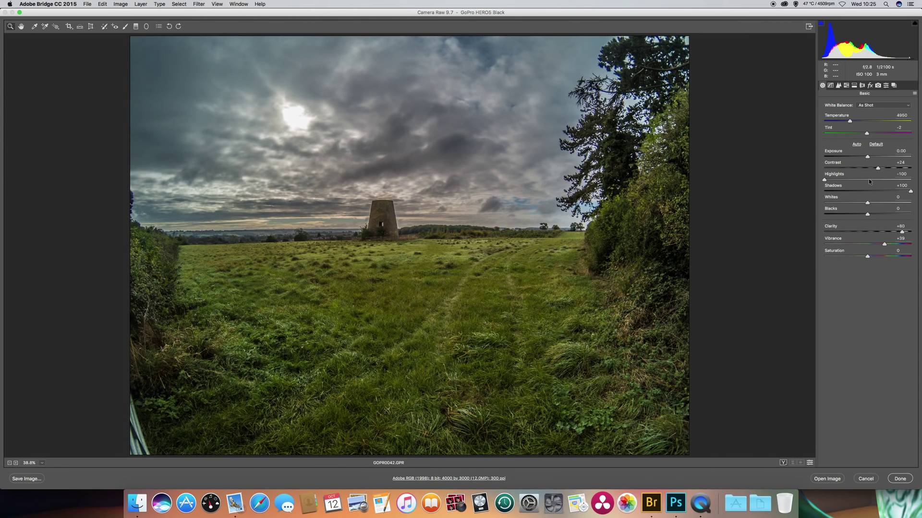
Step: Set contrast +43, raise highlights from -100, keep shadows +100, trim clarity to +77, then open in Photoshop
mouse_move(878, 168)
mouse_down()
mouse_move(893, 169)
mouse_move(886, 168)
mouse_up()
mouse_move(824, 180)
mouse_down()
mouse_move(868, 181)
mouse_move(832, 180)
mouse_up()
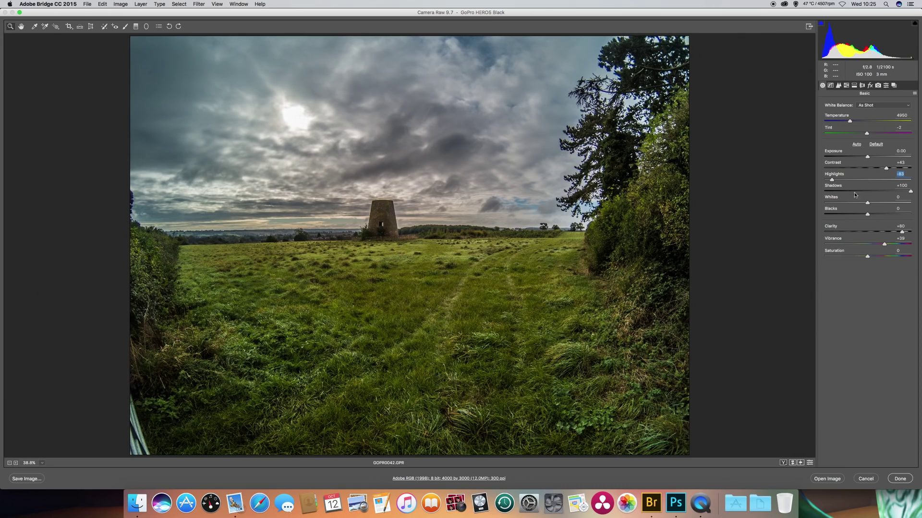
drag(910, 191, 898, 191)
click(914, 196)
drag(899, 234, 900, 232)
click(900, 233)
click(828, 479)
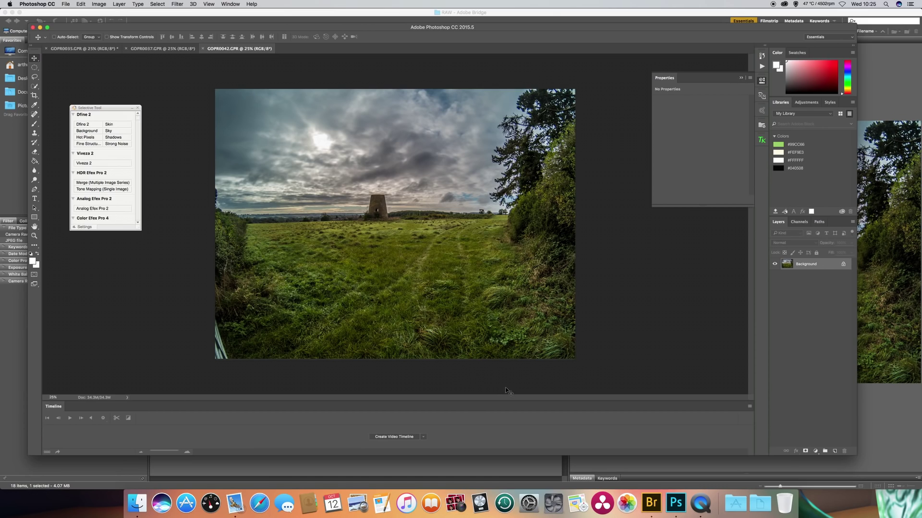
Step: View GOPR0042 at 100% and pan across the hedgerow and grass to check detail and noise
key(super+1)
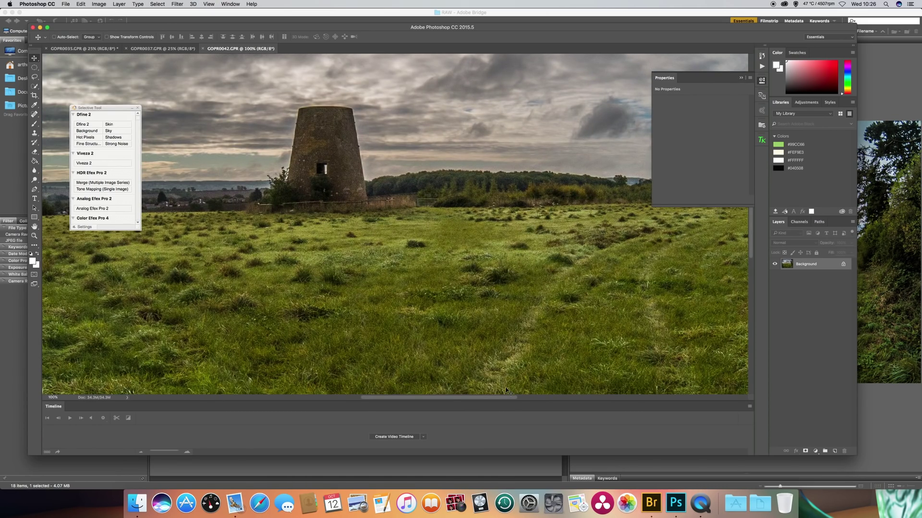
drag(503, 397, 607, 402)
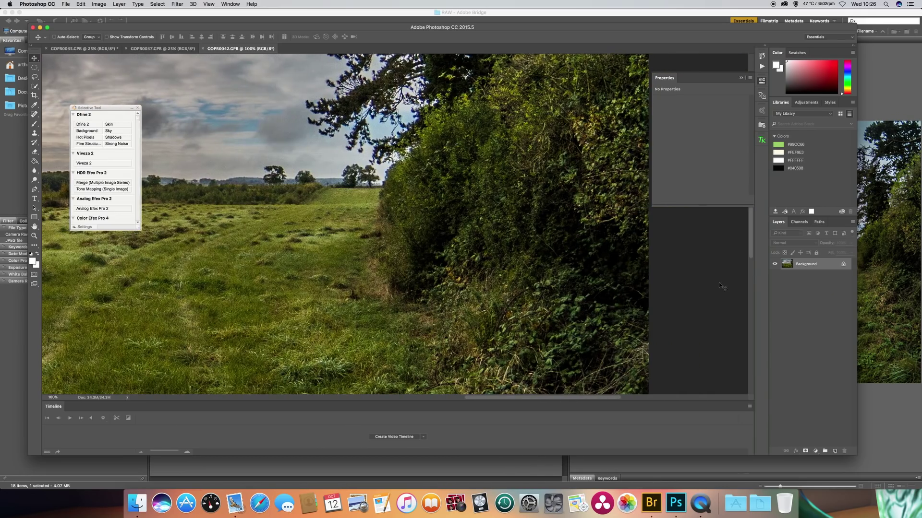
drag(750, 252, 740, 360)
drag(481, 400, 257, 385)
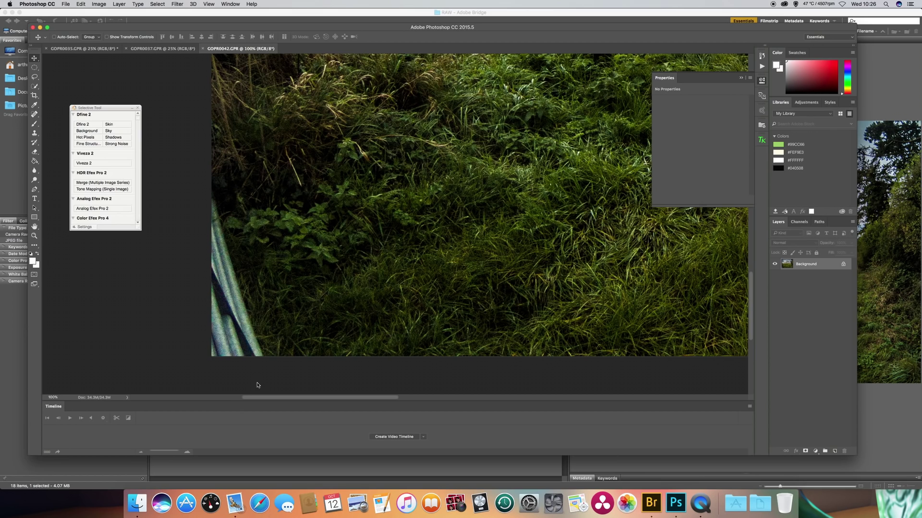
drag(754, 284, 771, 217)
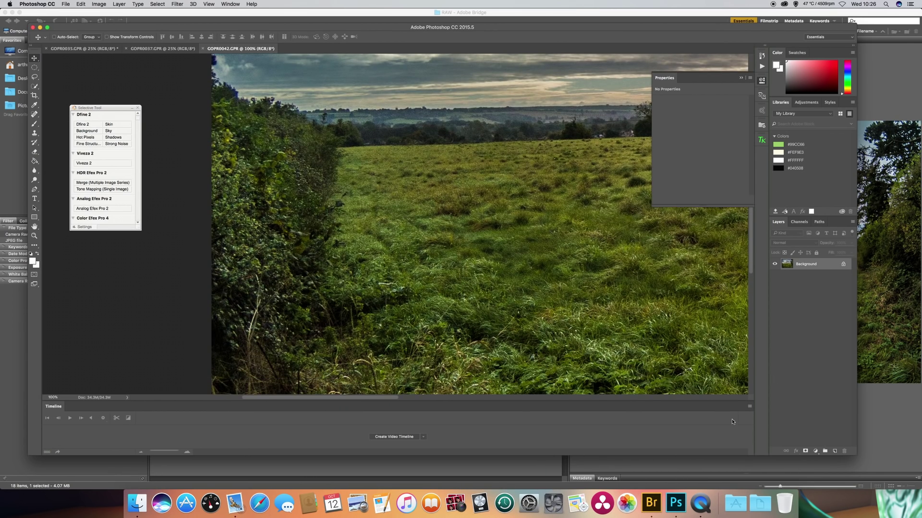
Step: Zoom the windmill photo out to 33.3% to show the tower, sky and field together
key(super+minus)
key(super+minus)
key(super+minus)
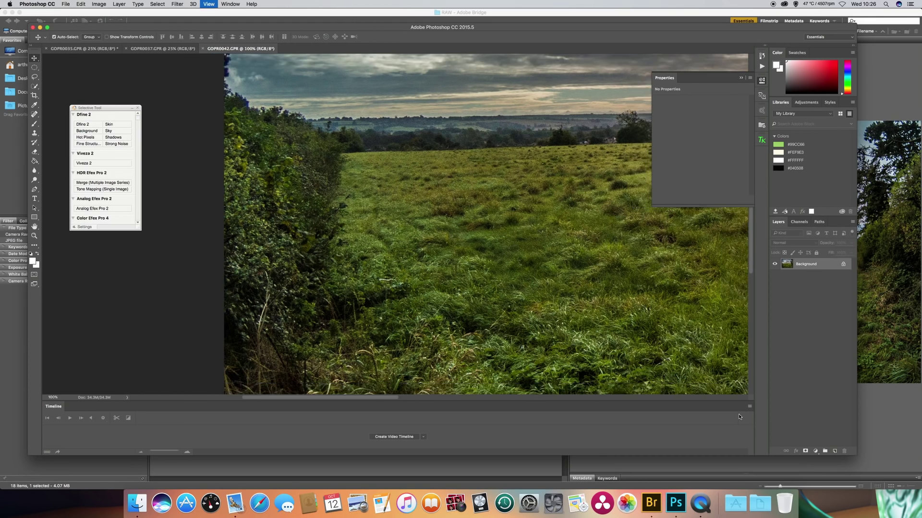